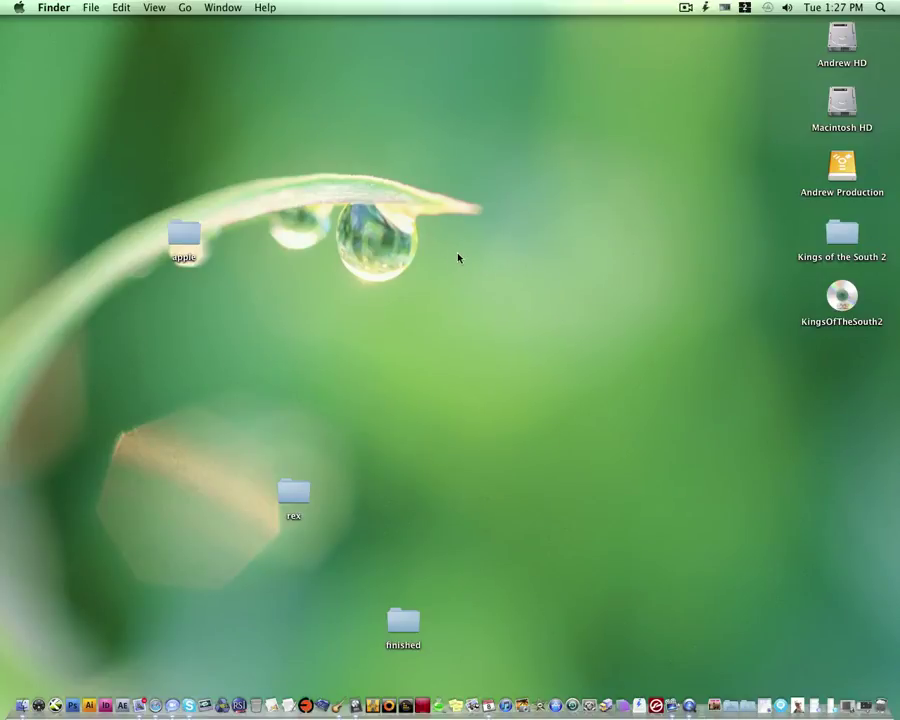
Step: Open the KingsOfTheSouth2 disc from the desktop and move its window lower-left
drag(579, 367, 588, 581)
click(588, 581)
drag(874, 372, 845, 320)
double_click(847, 310)
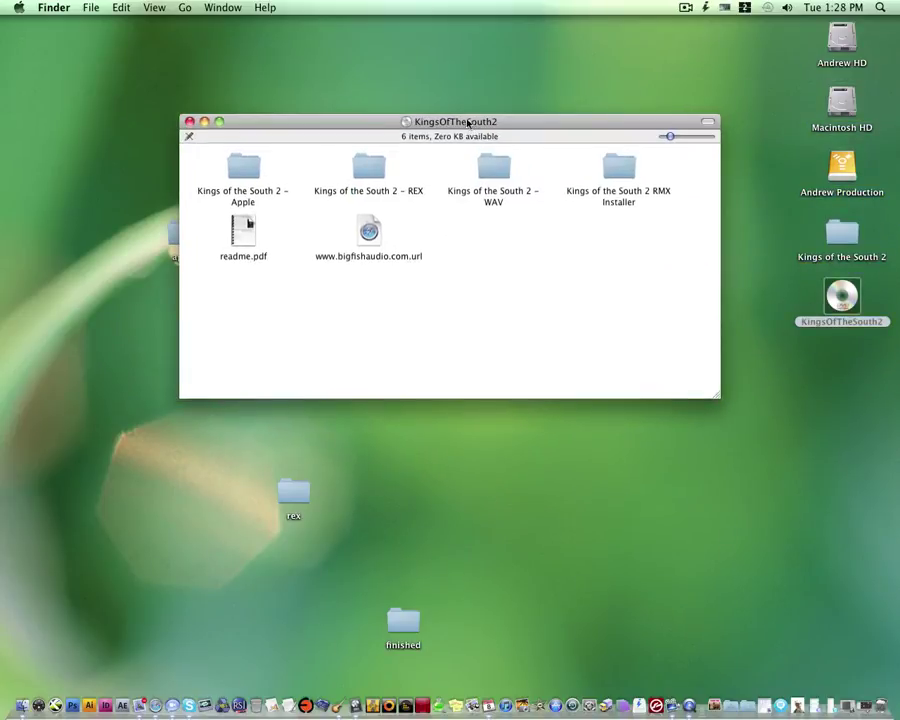
drag(466, 123, 384, 345)
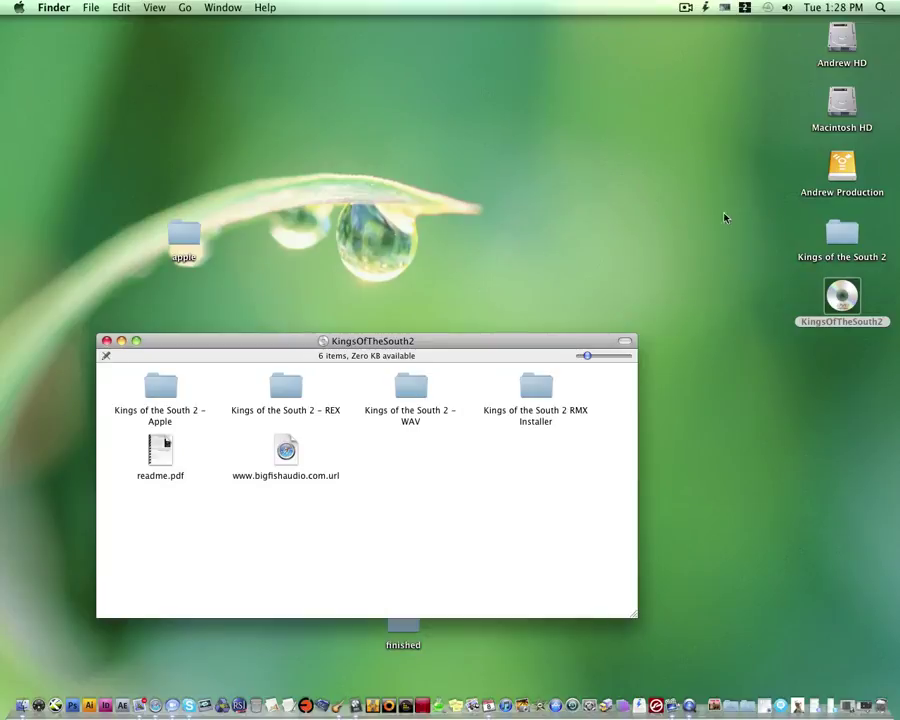
drag(376, 340, 357, 371)
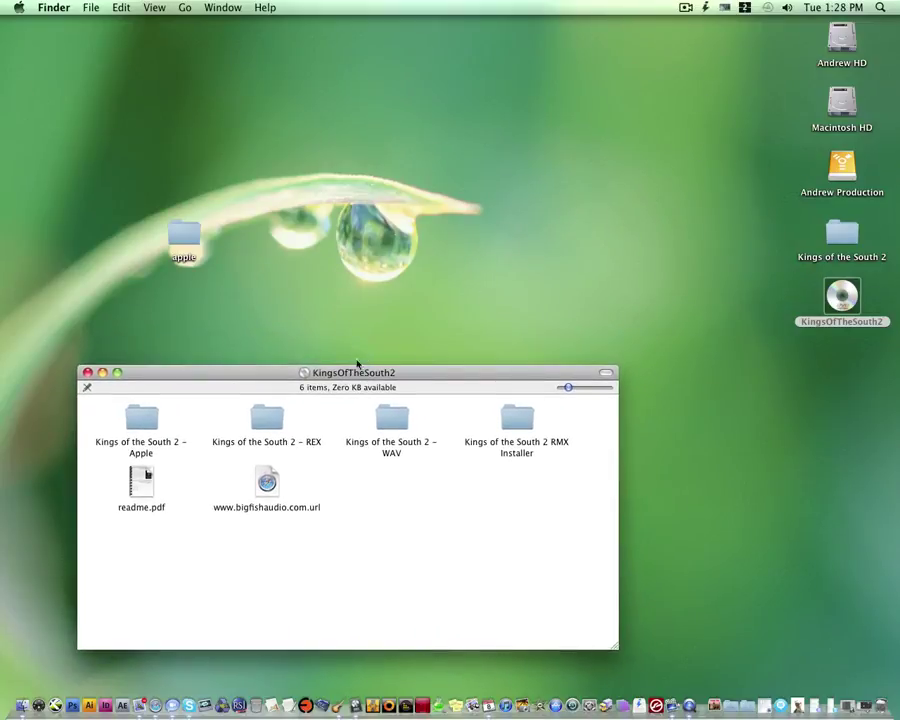
Step: Open the Kings of the South 2 folder, collapse its Apple folder, and select kots2_apple.zip
double_click(842, 233)
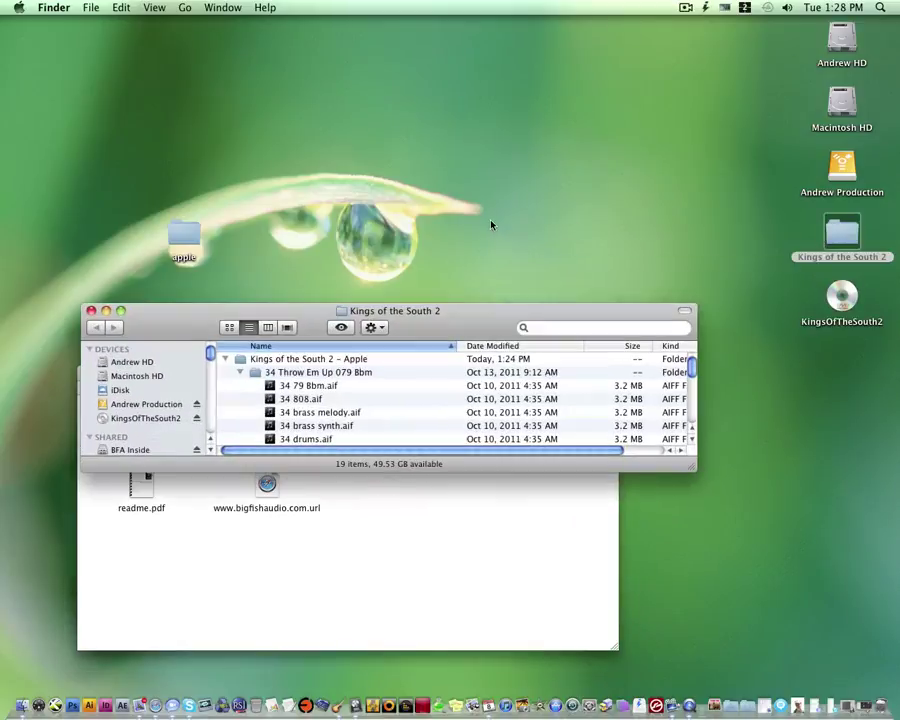
drag(417, 316, 362, 188)
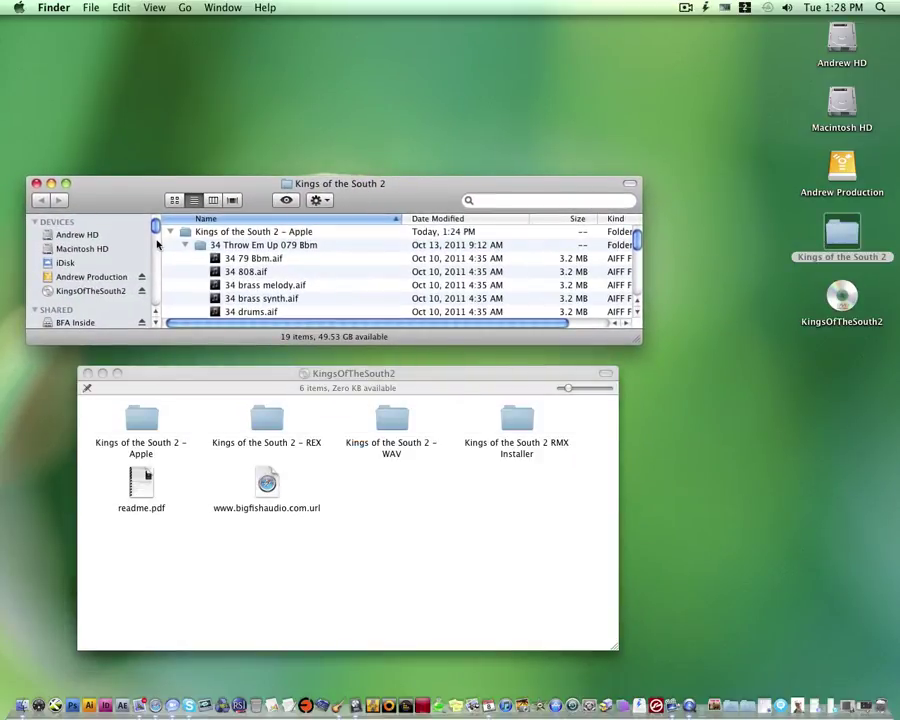
click(185, 245)
click(185, 231)
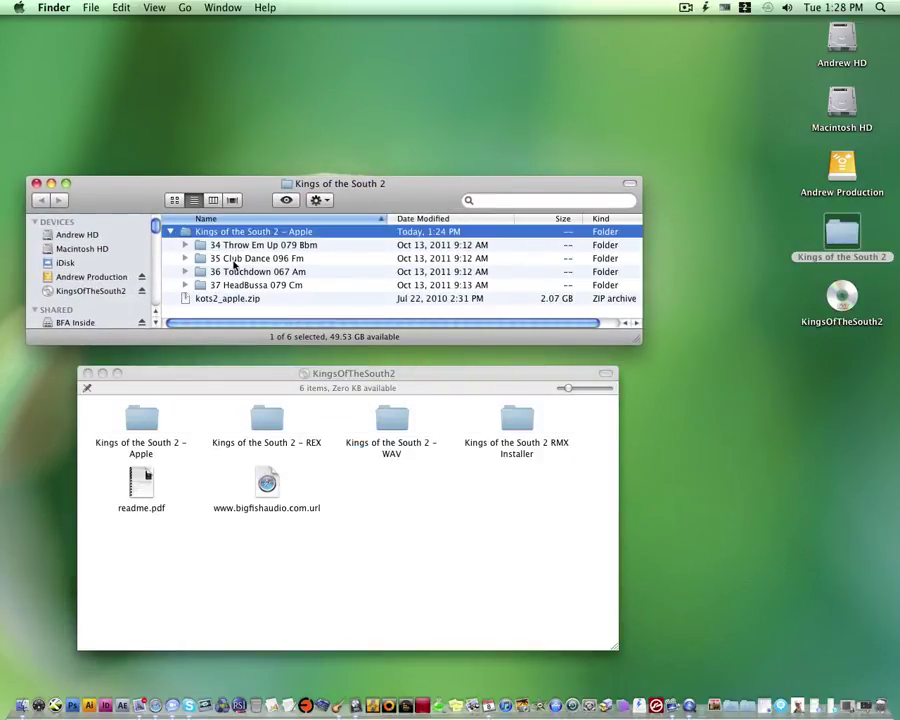
click(170, 231)
click(265, 376)
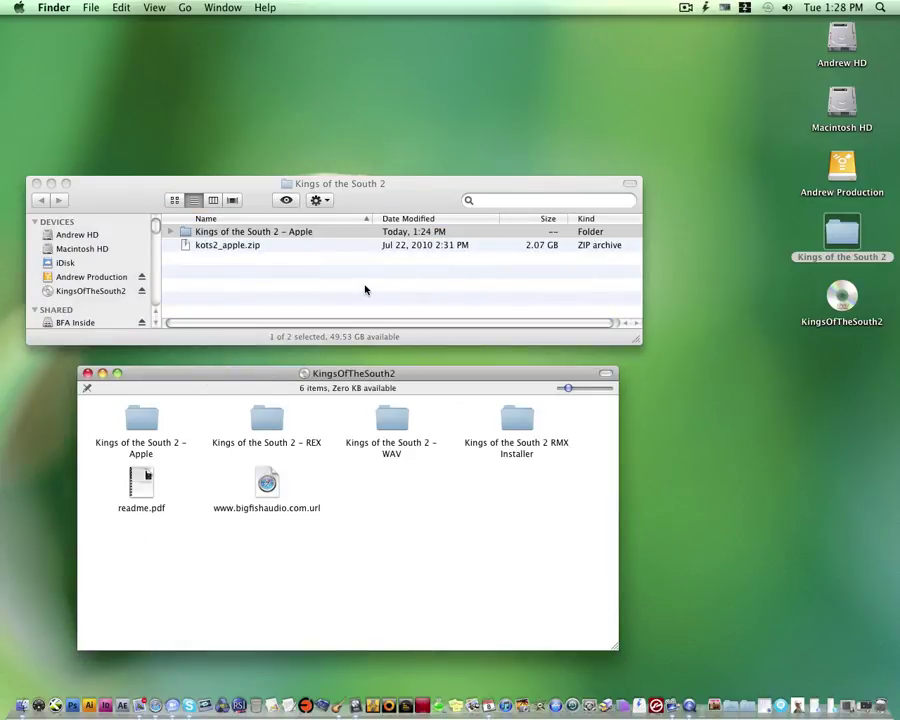
click(398, 206)
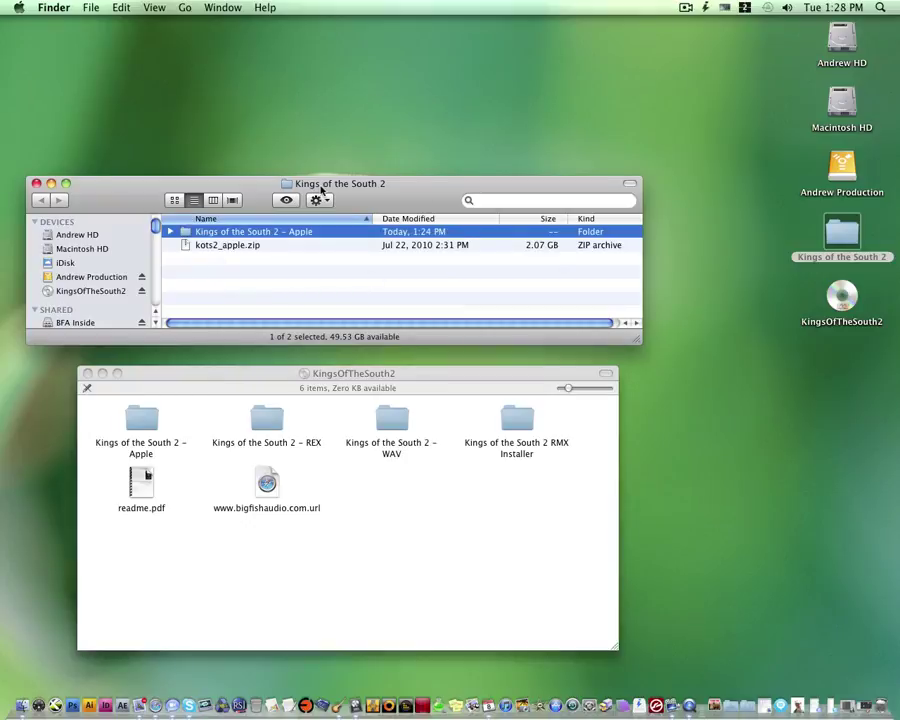
click(227, 248)
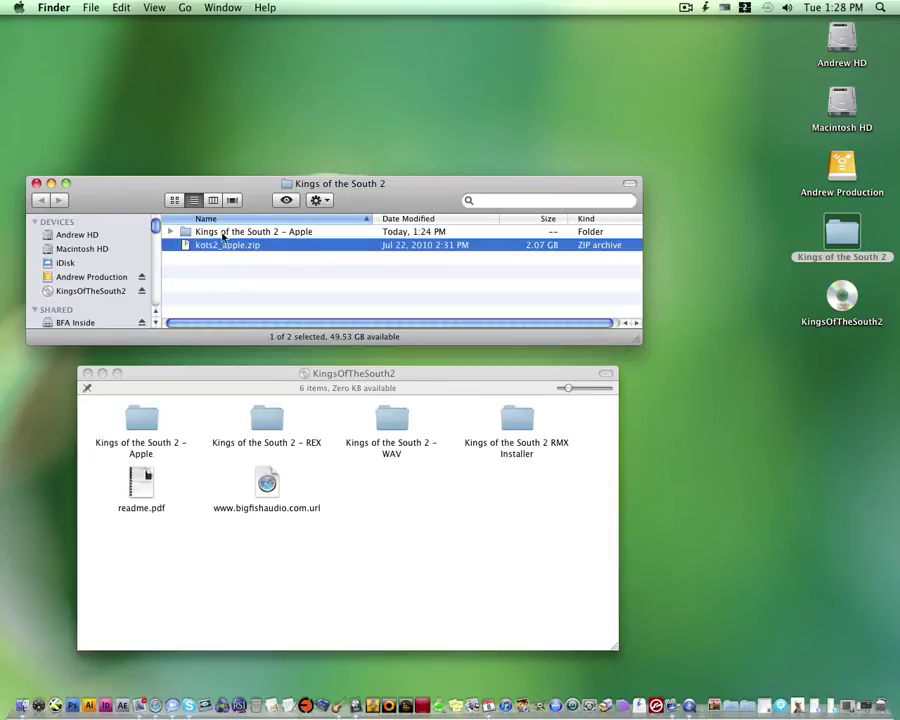
click(222, 237)
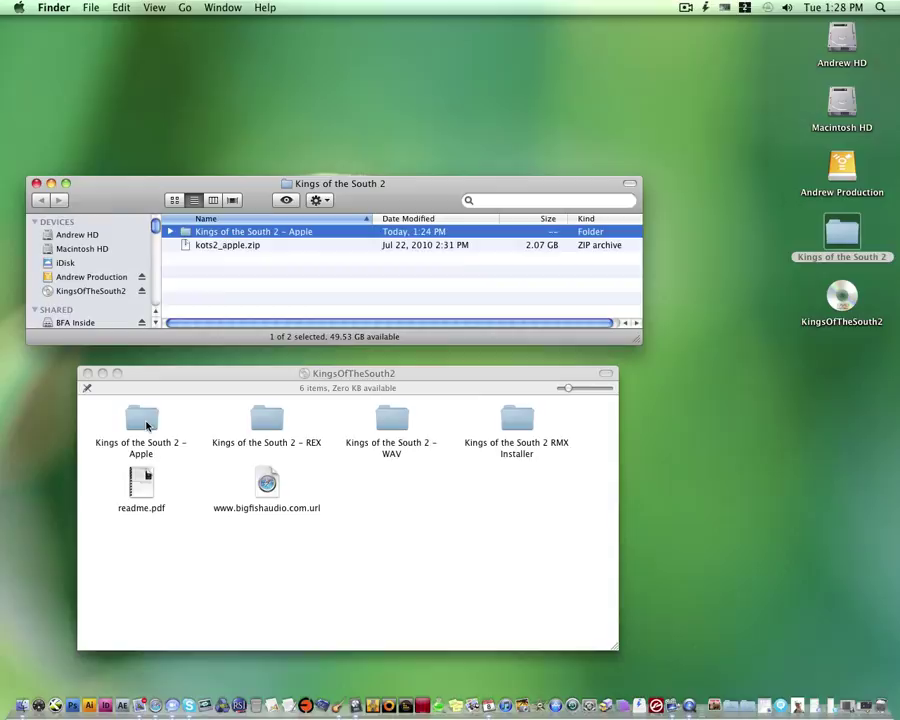
click(147, 426)
drag(171, 380, 170, 368)
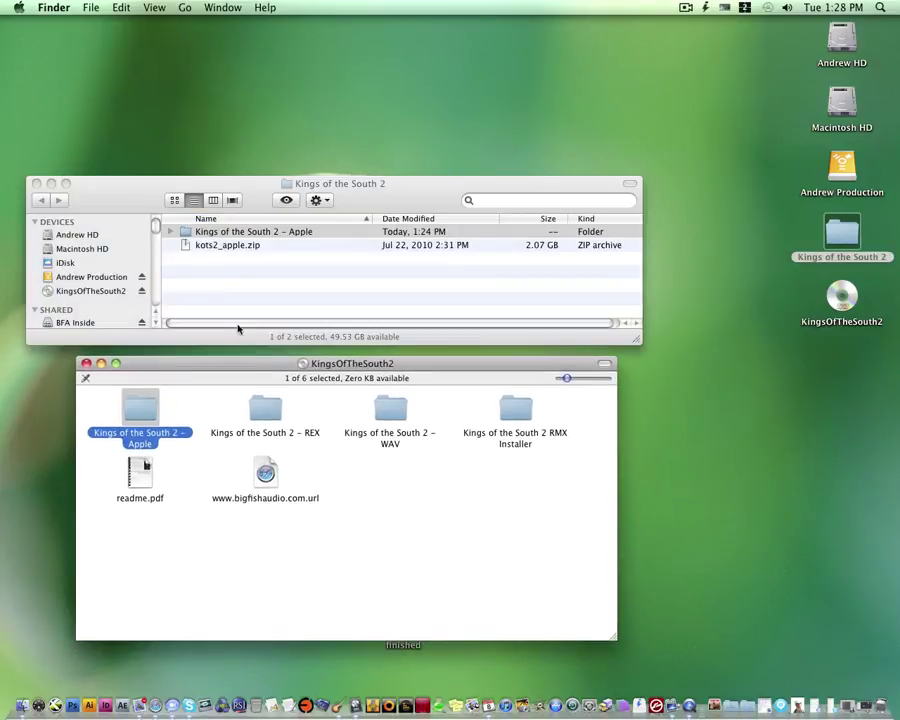
click(238, 328)
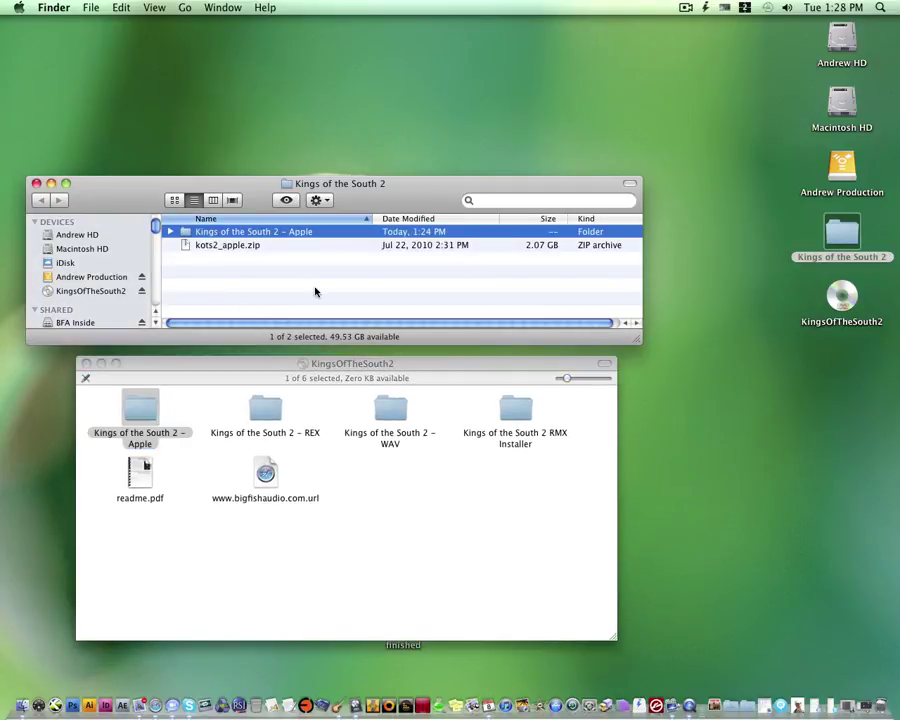
click(236, 369)
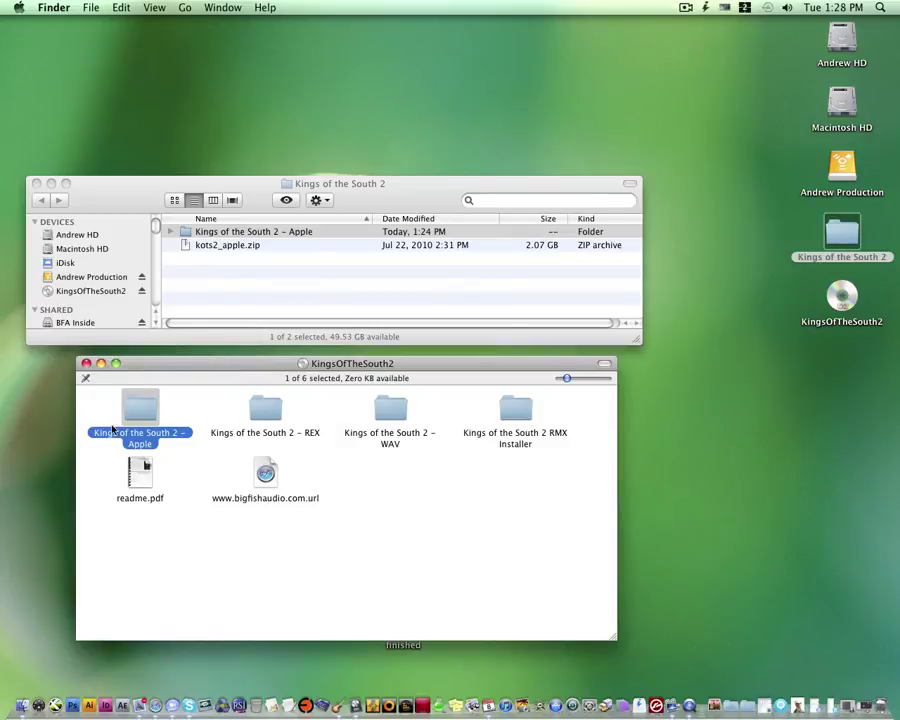
click(234, 282)
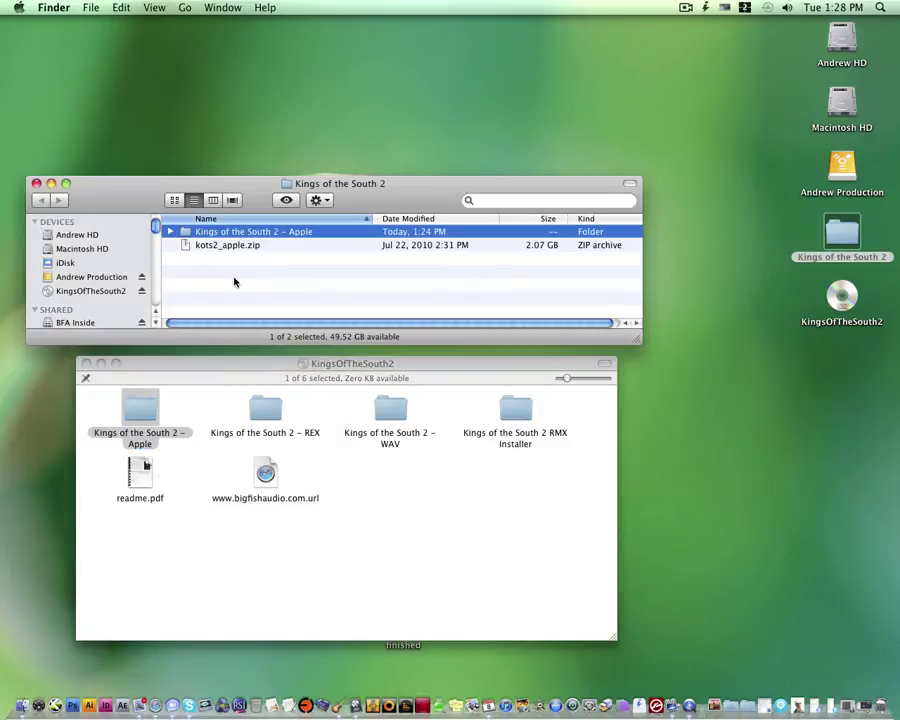
drag(250, 189, 247, 187)
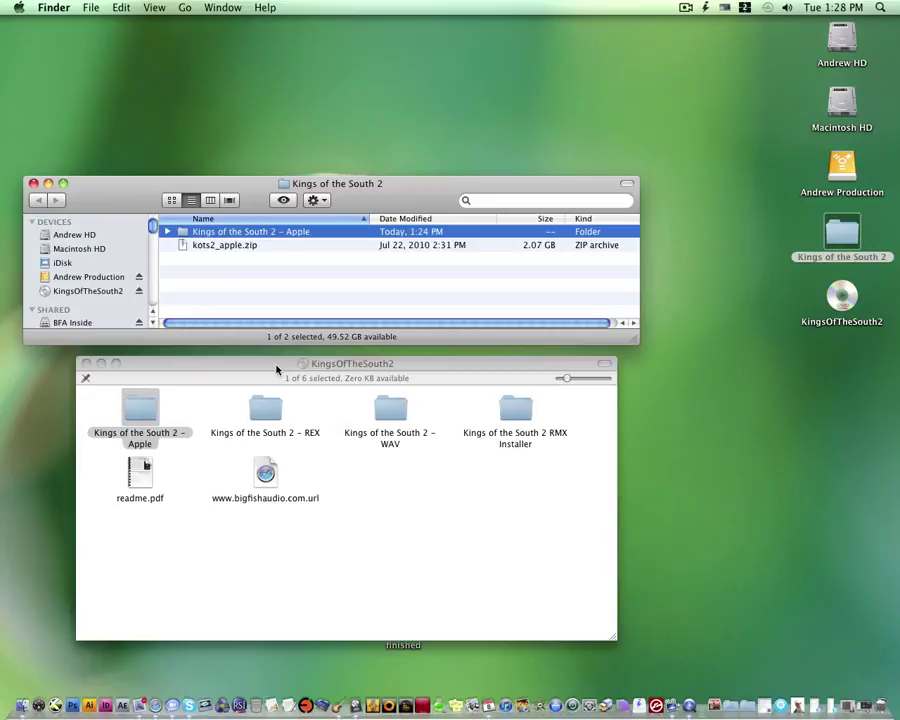
Step: Close both Finder windows, then reopen only the Kings of the South 2 folder, placed lower on screen
click(86, 363)
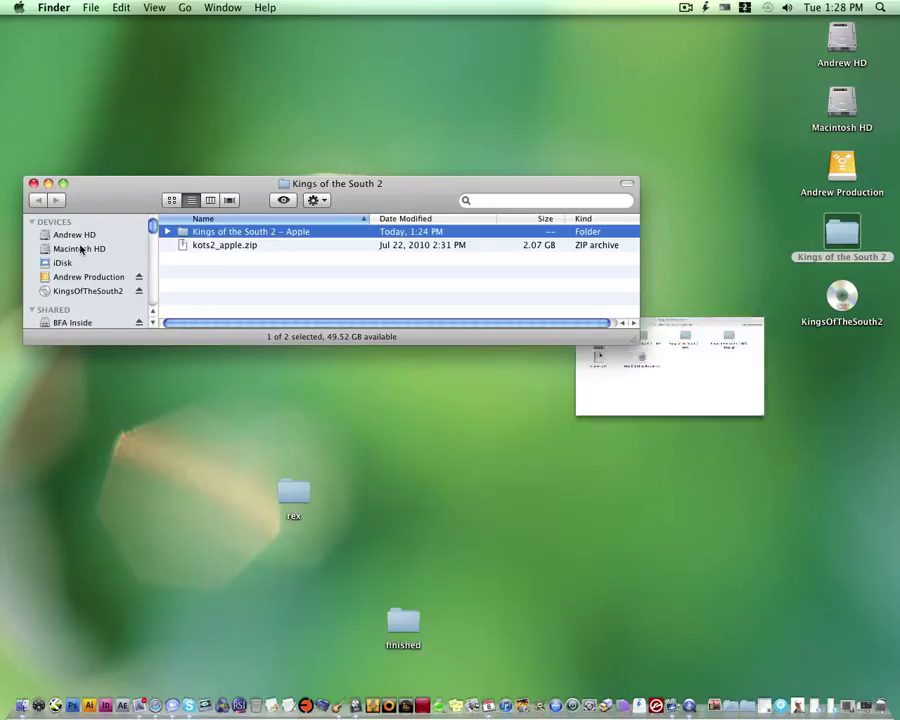
click(33, 183)
click(580, 326)
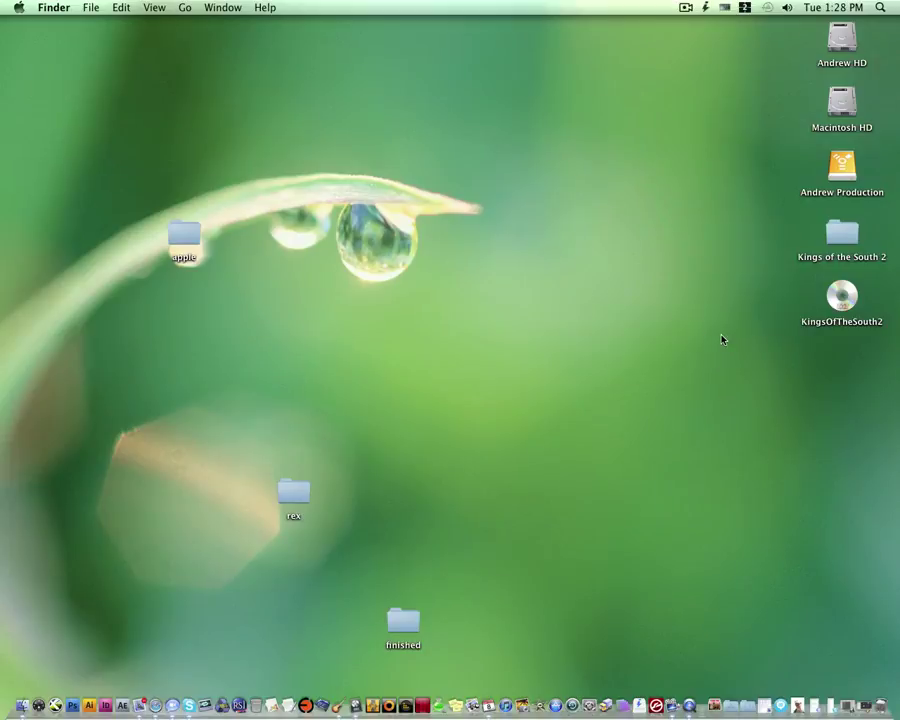
double_click(842, 232)
click(262, 252)
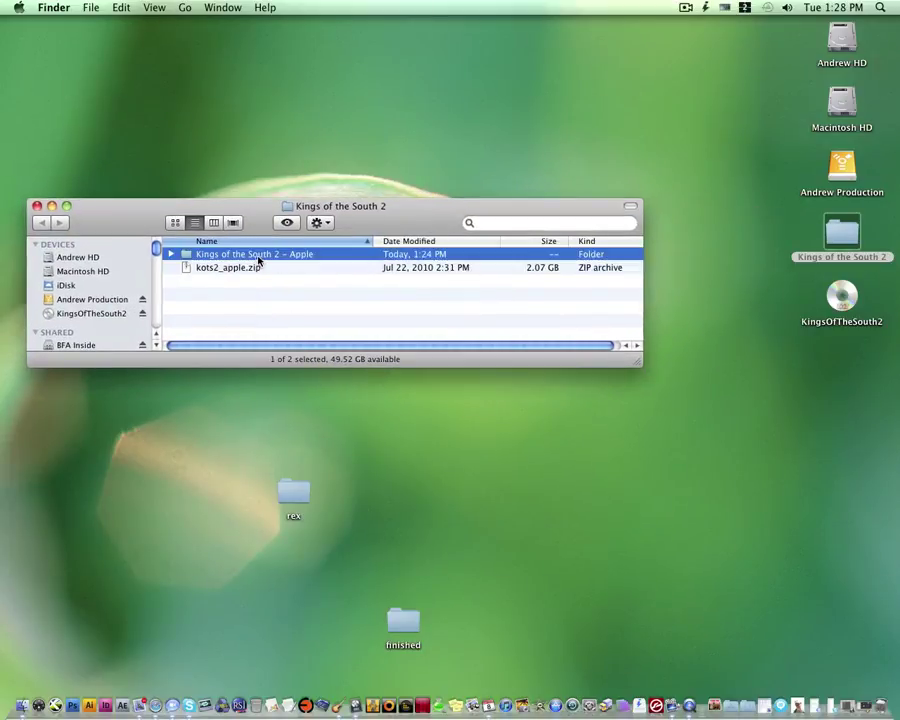
drag(262, 121, 265, 408)
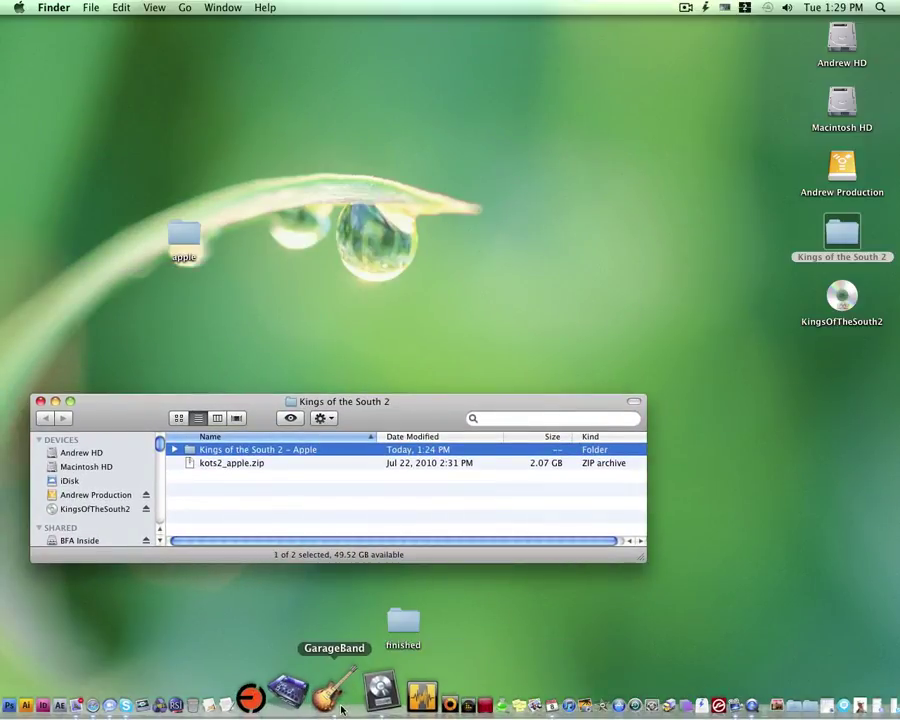
Step: Launch GarageBand and create a Loops-template project named 'loading apple loops'
click(330, 690)
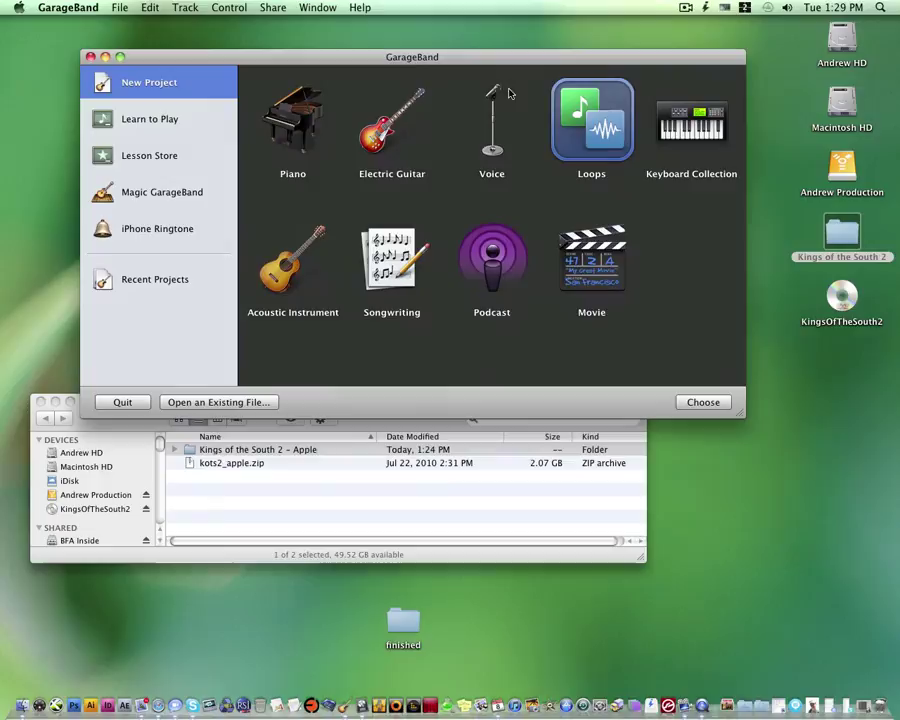
double_click(589, 139)
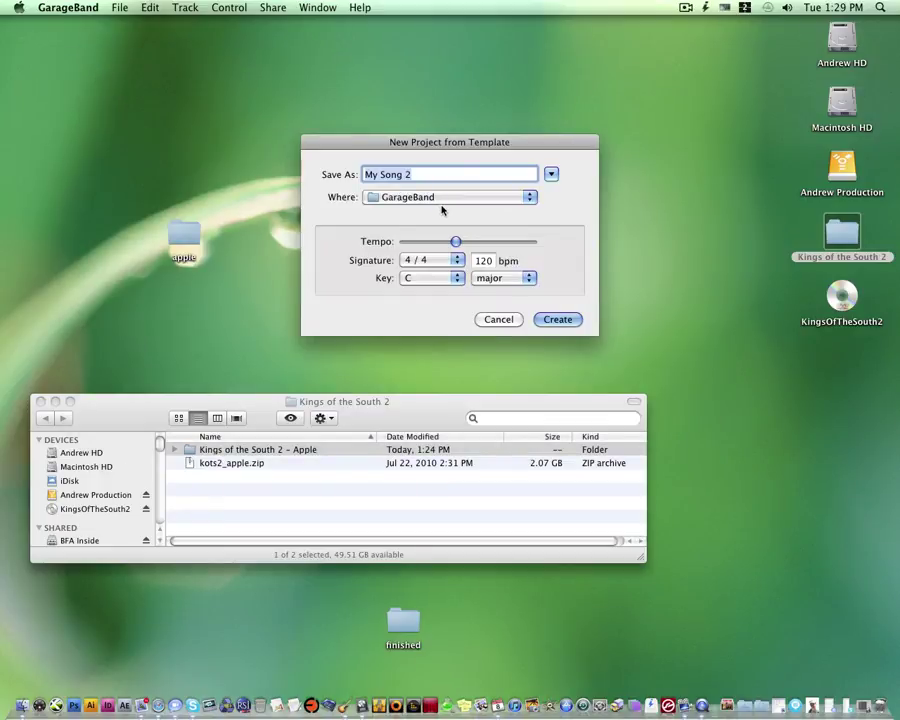
text(load)
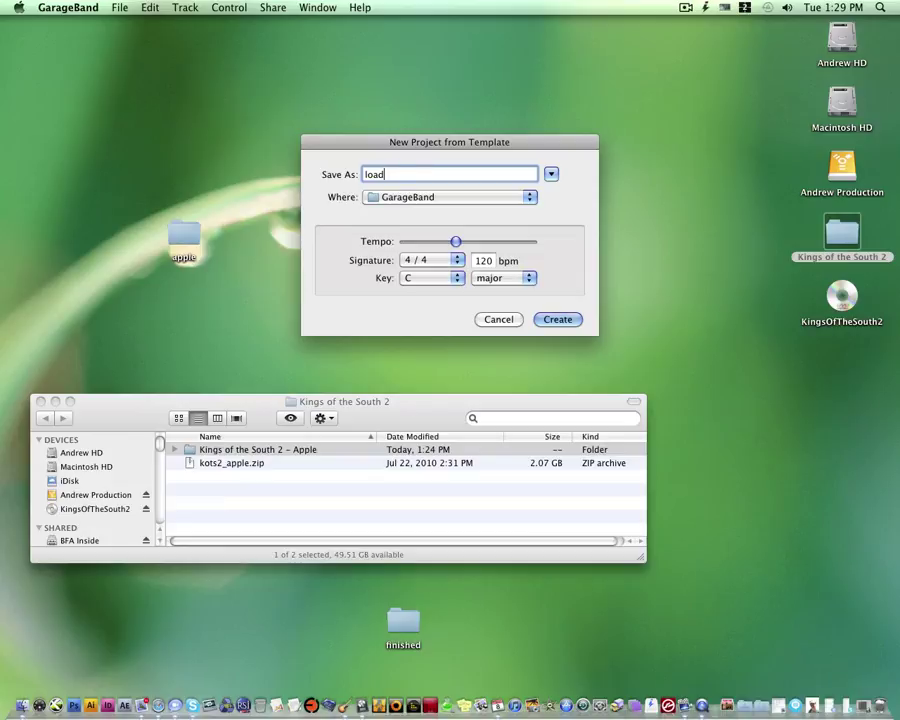
text(ing apple loops)
key(Return)
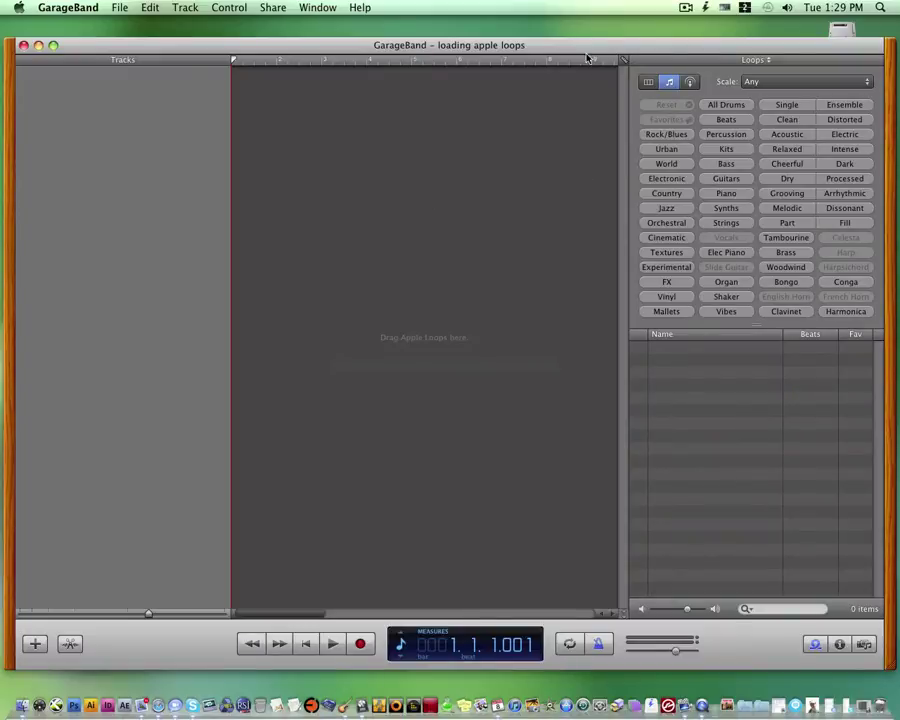
Step: Resize and shift GarageBand, then bring the Kings of the South 2 Finder window forward beneath it
drag(895, 667, 777, 650)
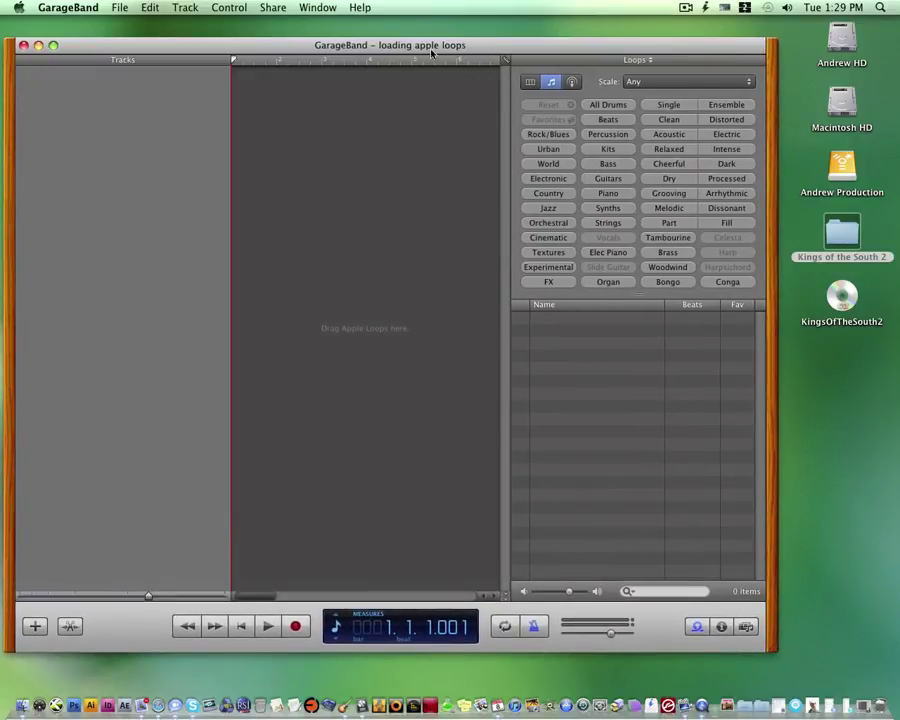
drag(428, 45, 430, 37)
drag(243, 37, 450, 36)
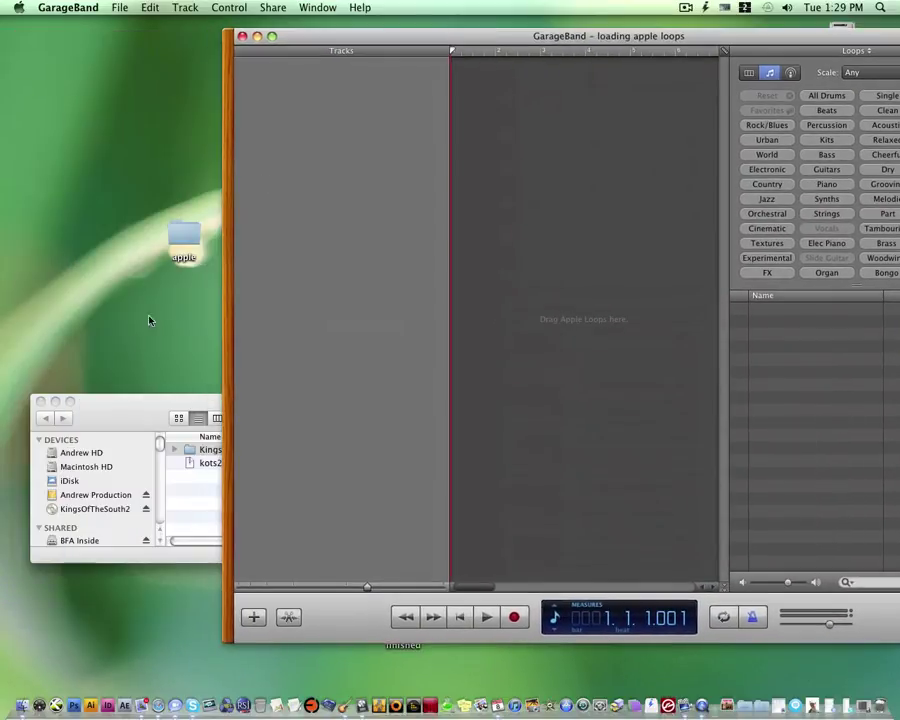
click(136, 420)
drag(136, 420, 234, 556)
drag(393, 39, 180, 31)
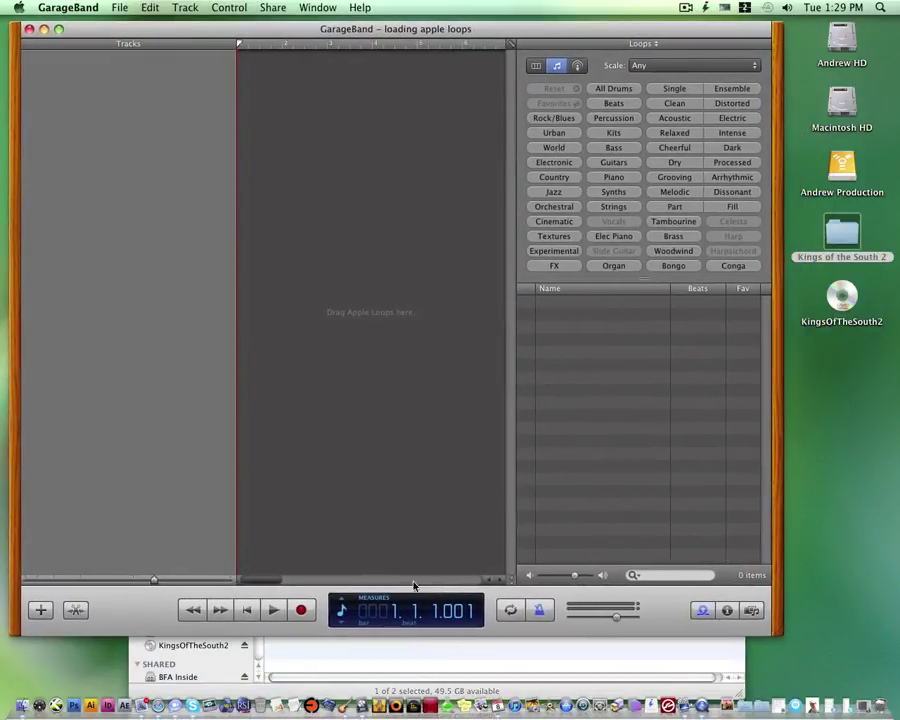
click(420, 657)
drag(350, 538, 388, 528)
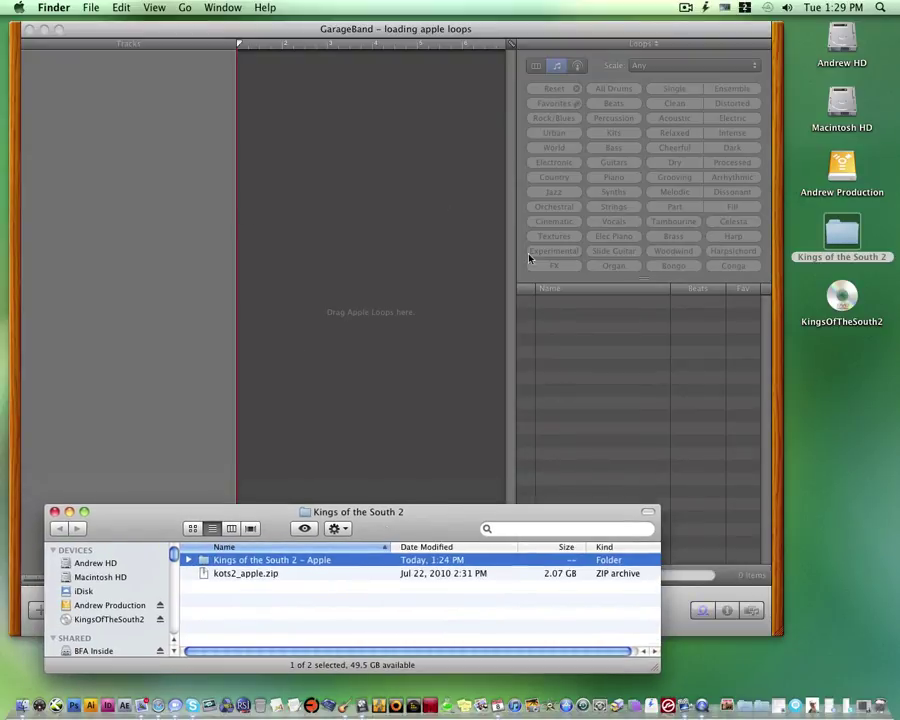
Step: Inspect the Apple folder's subfolders, 34 Throw Em Up 079 Bbm and 35 Club Dance 096 Fm, then collapse it
click(217, 562)
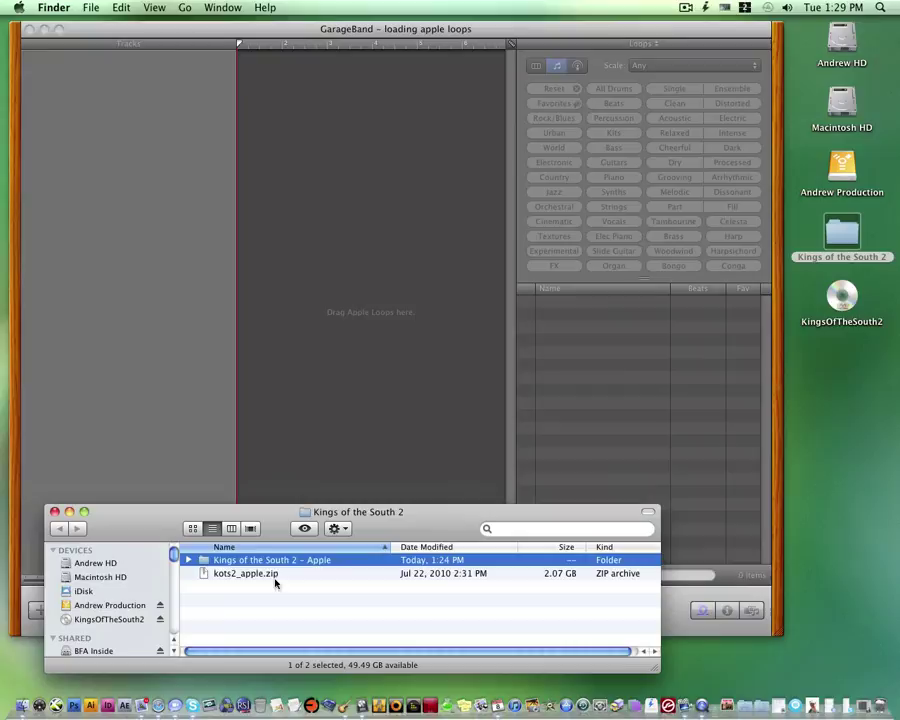
click(356, 566)
click(189, 560)
click(228, 576)
click(237, 590)
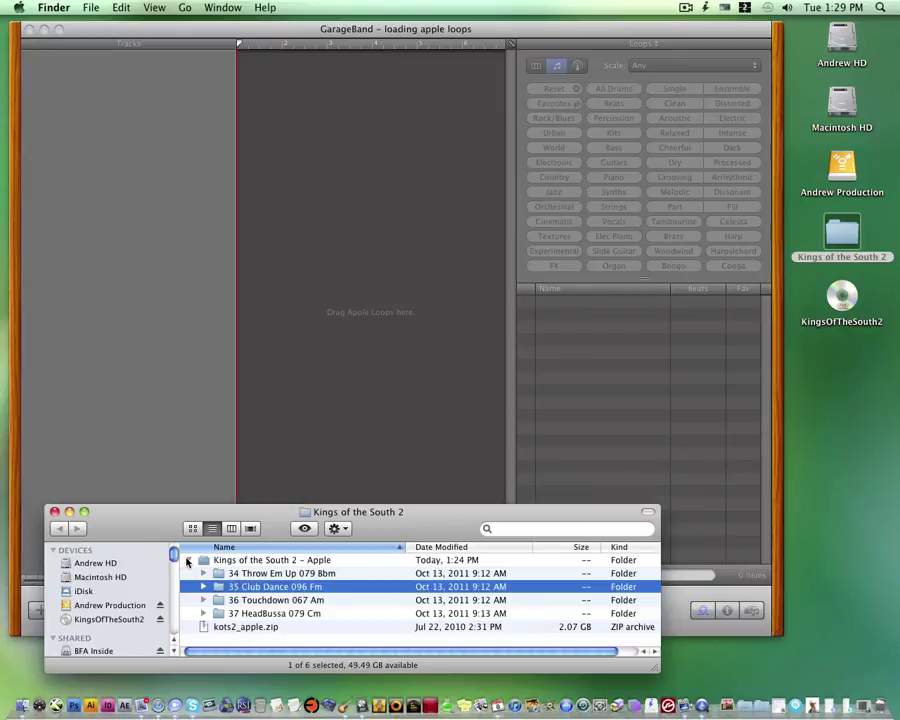
click(188, 560)
Step: Drag the Kings of the South 2 - Apple folder onto GarageBand's loop list
click(356, 561)
drag(368, 511, 344, 516)
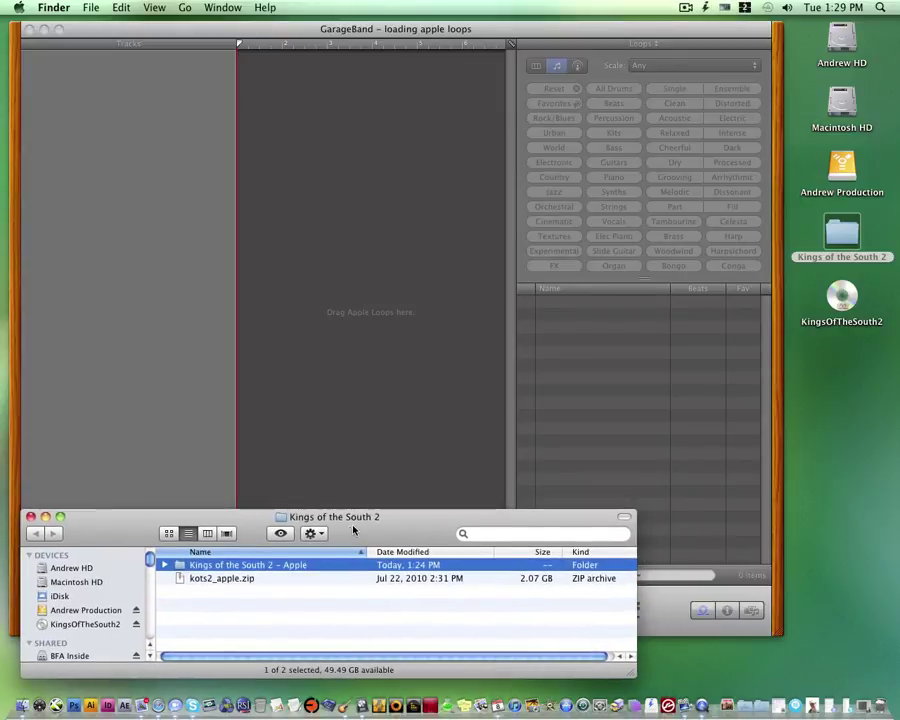
drag(178, 569, 584, 366)
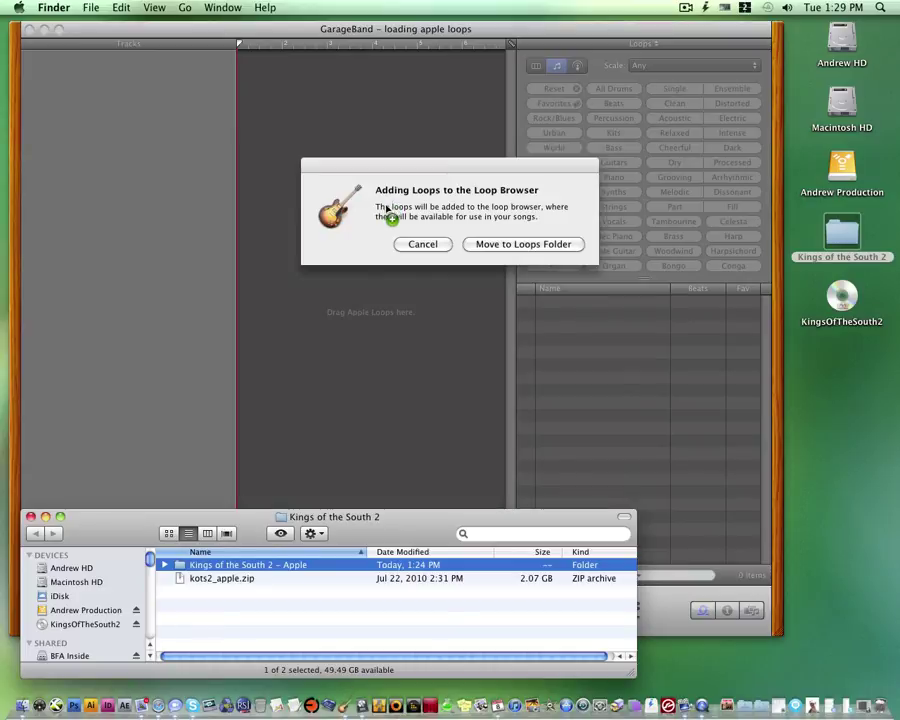
Step: Choose Move to Loops Folder in the Adding Loops dialog to import the loops
click(512, 245)
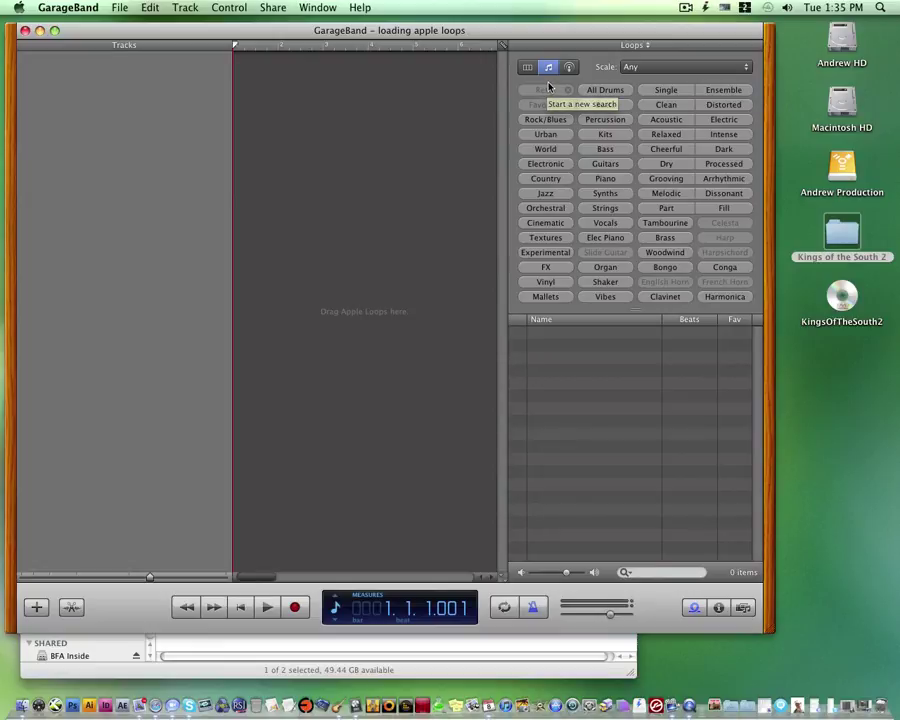
Step: Filter to All Drums, preview 01 808 hit, and place it on a new track at bar 1
click(603, 90)
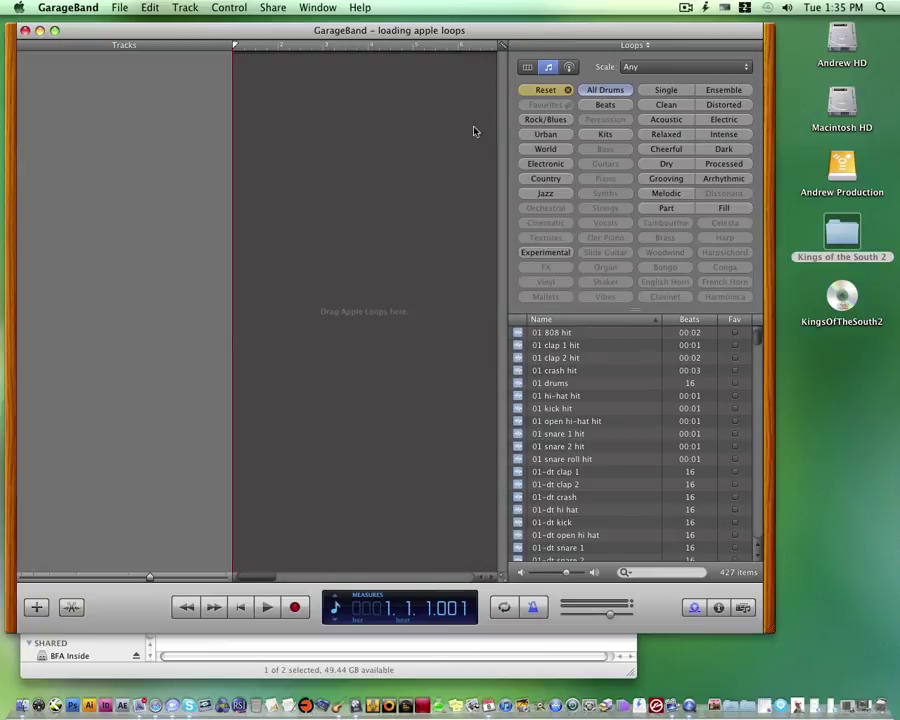
click(562, 333)
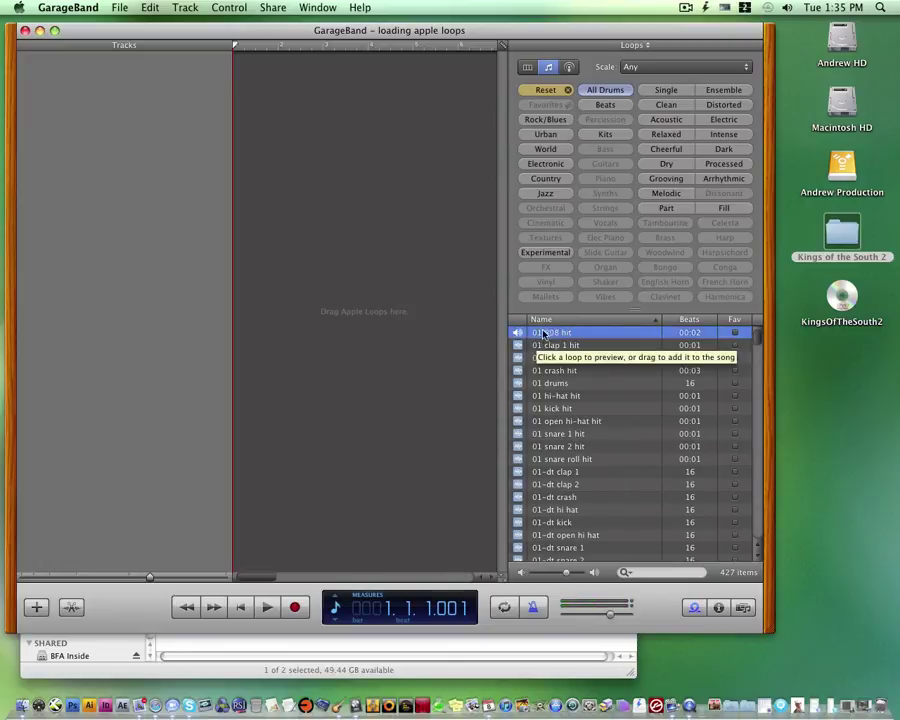
drag(544, 334, 245, 103)
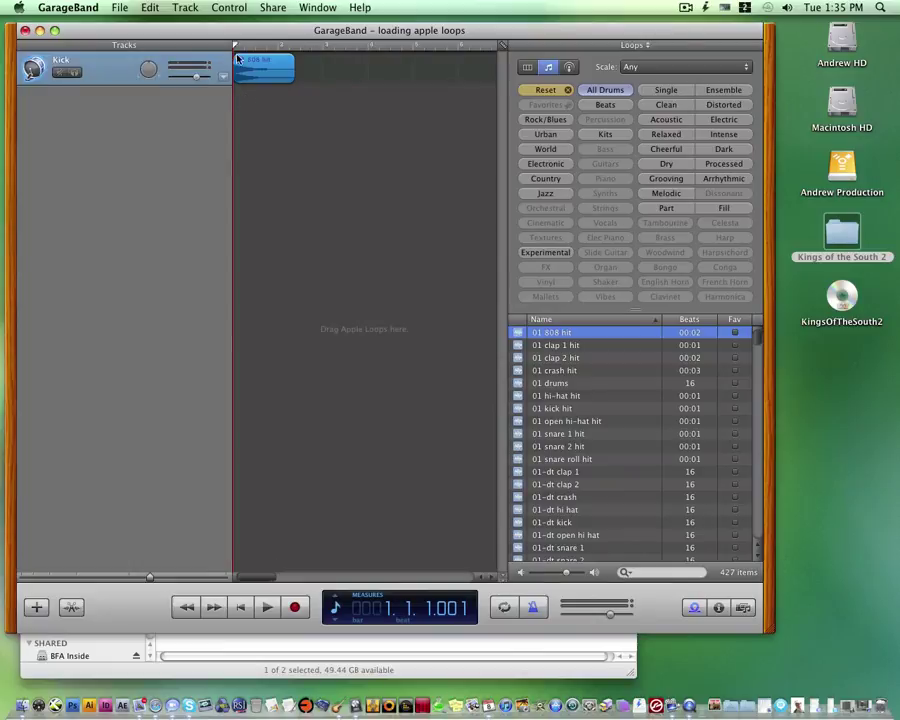
Step: Play the loop briefly, return to the start, mute the Kick track, and reset the loop filters
key(space)
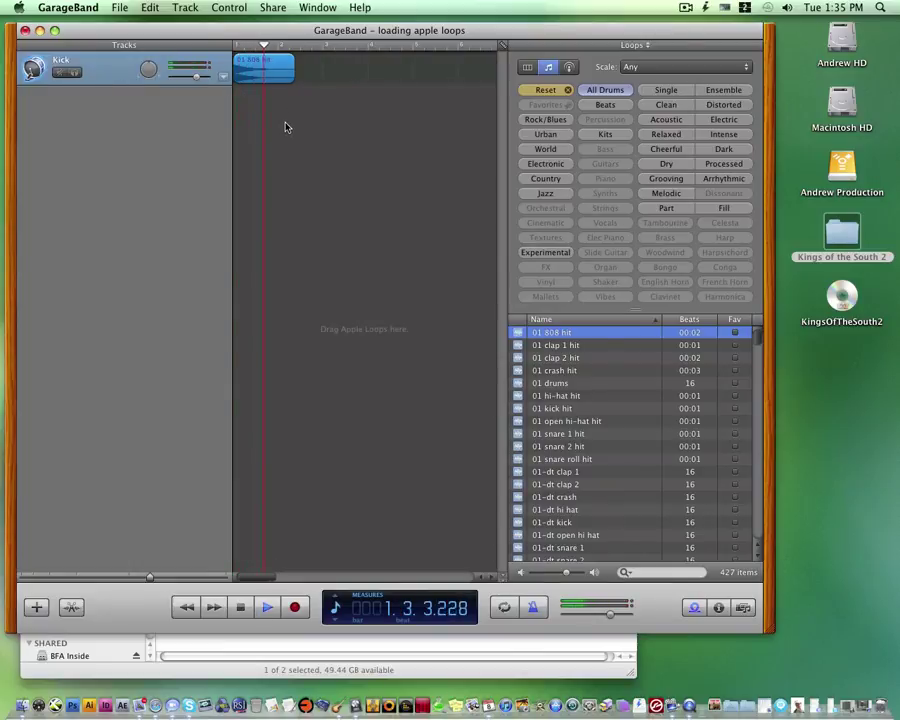
key(space)
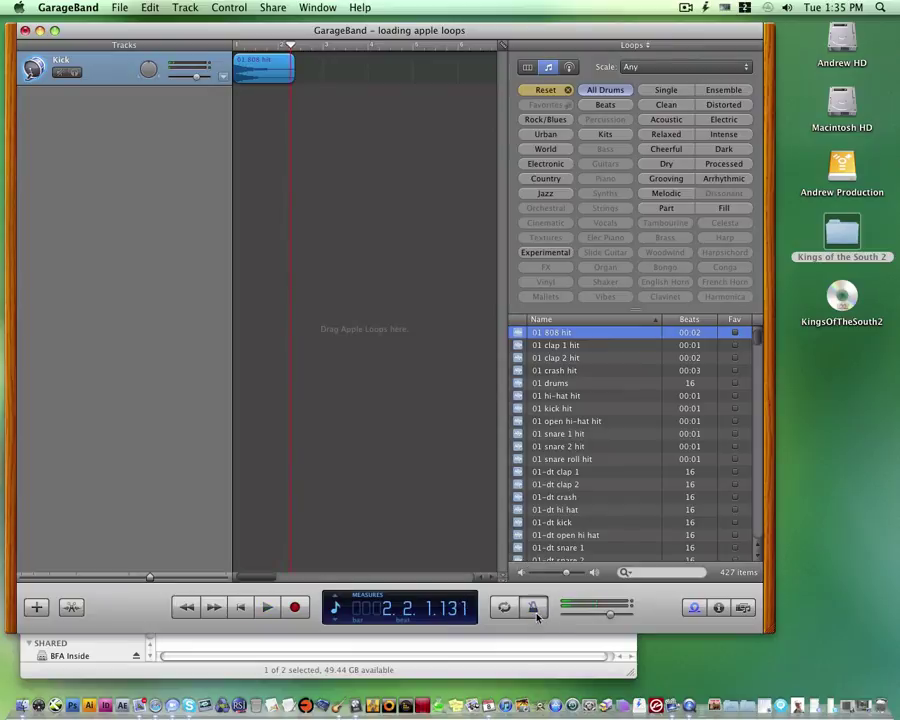
key(Return)
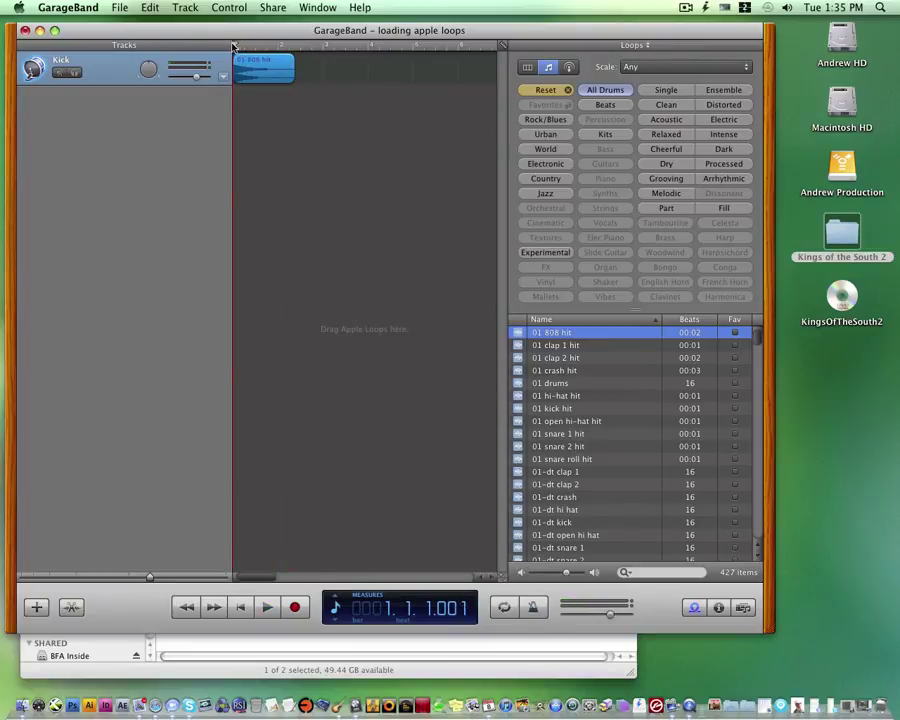
key(m)
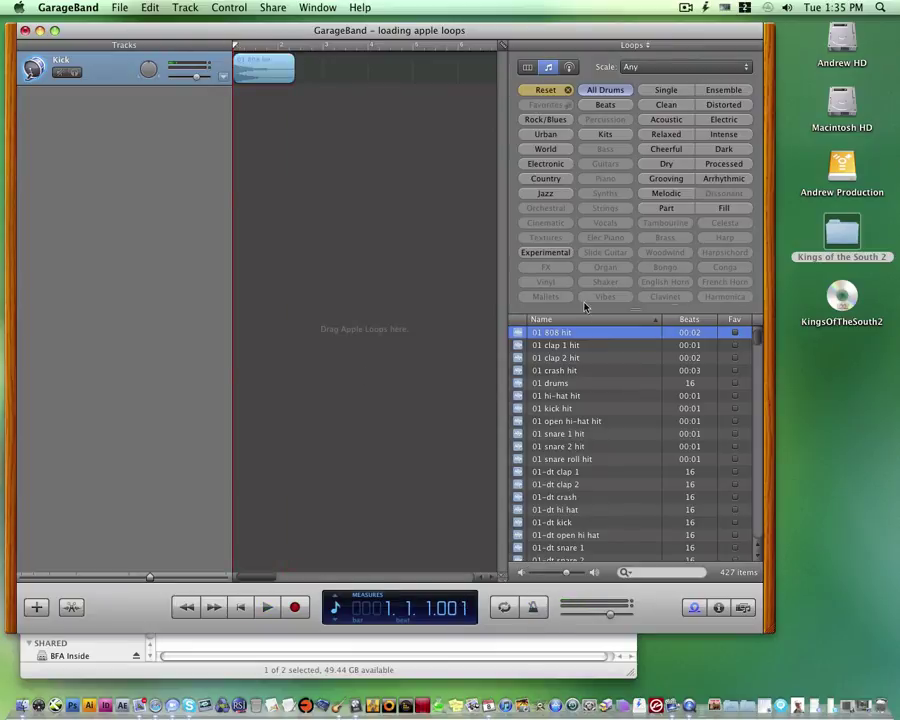
click(545, 91)
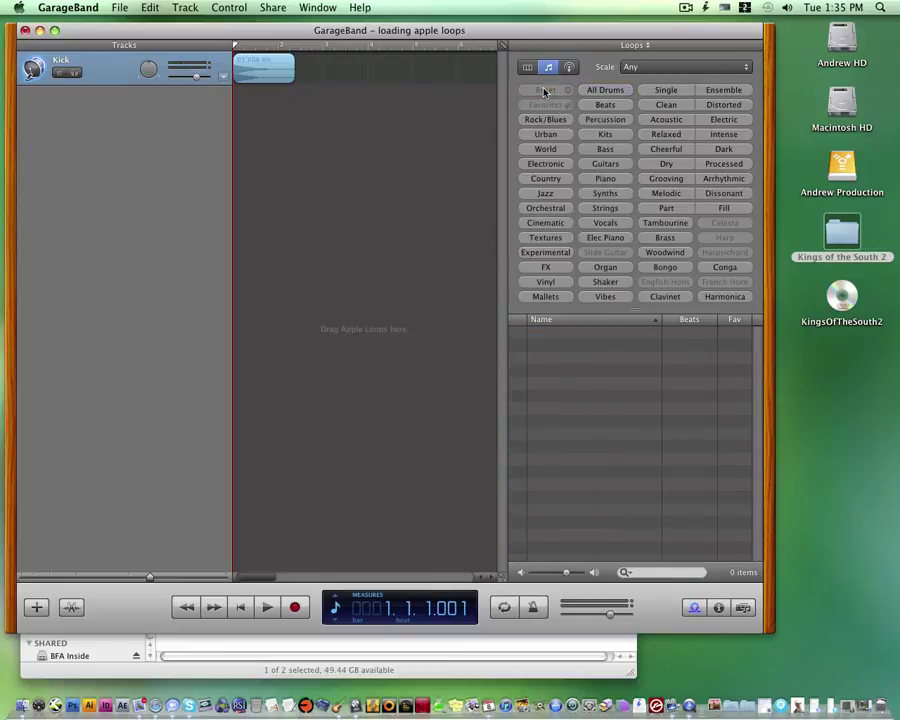
click(620, 91)
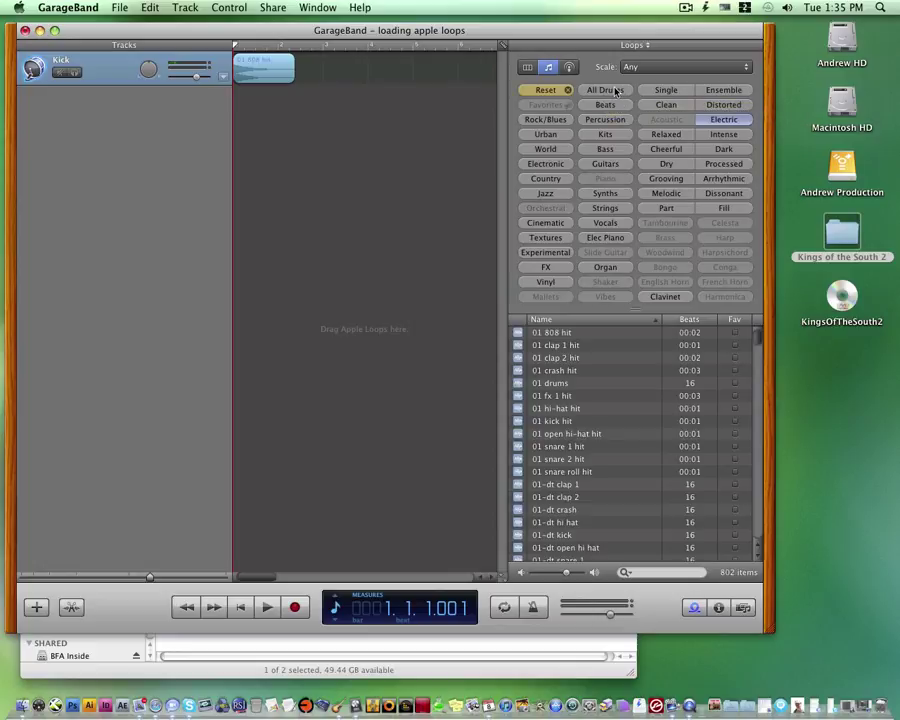
click(660, 180)
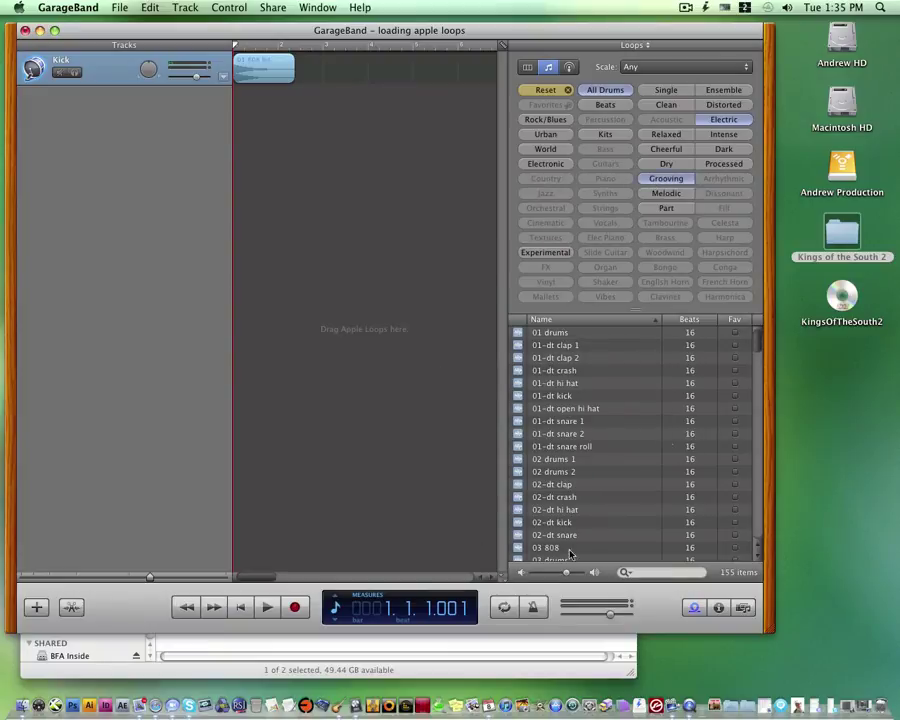
click(549, 91)
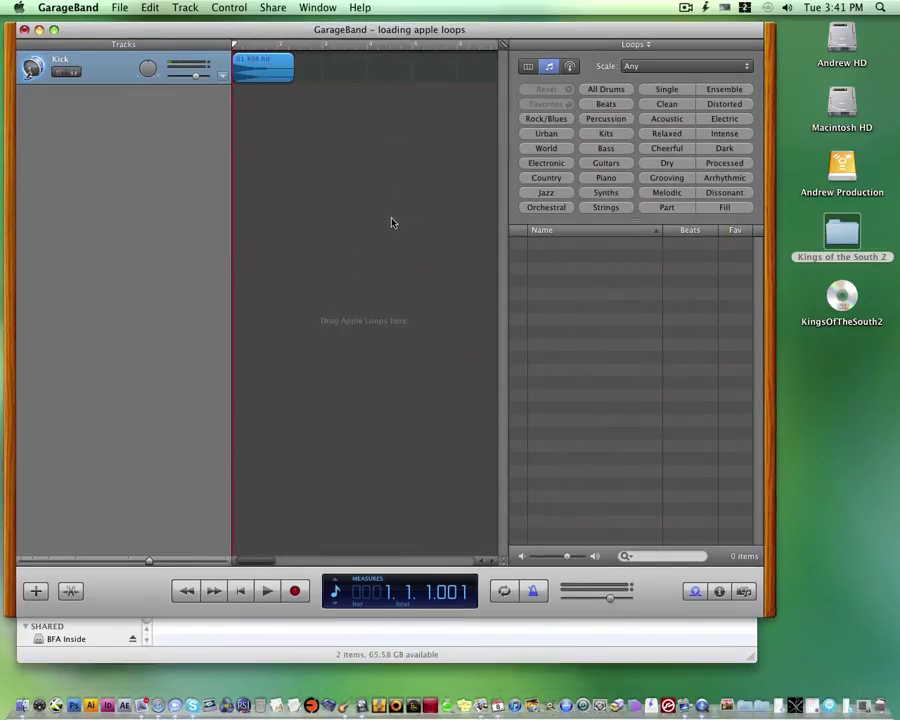
Step: Deselect the 01 808 hit region and choose the Kings of the South 2 - Apple loop library
click(390, 222)
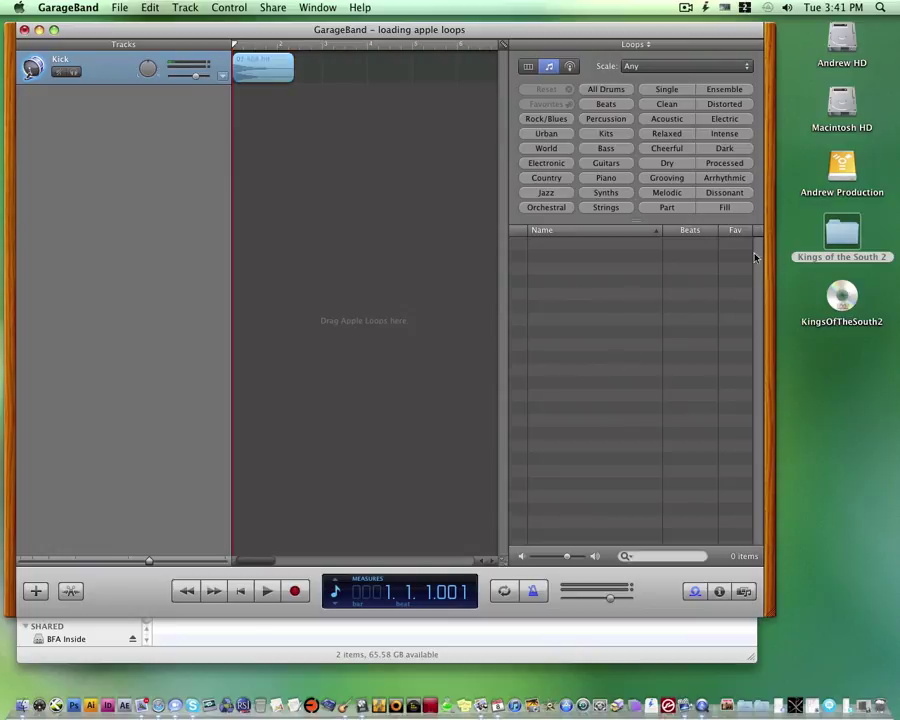
click(648, 46)
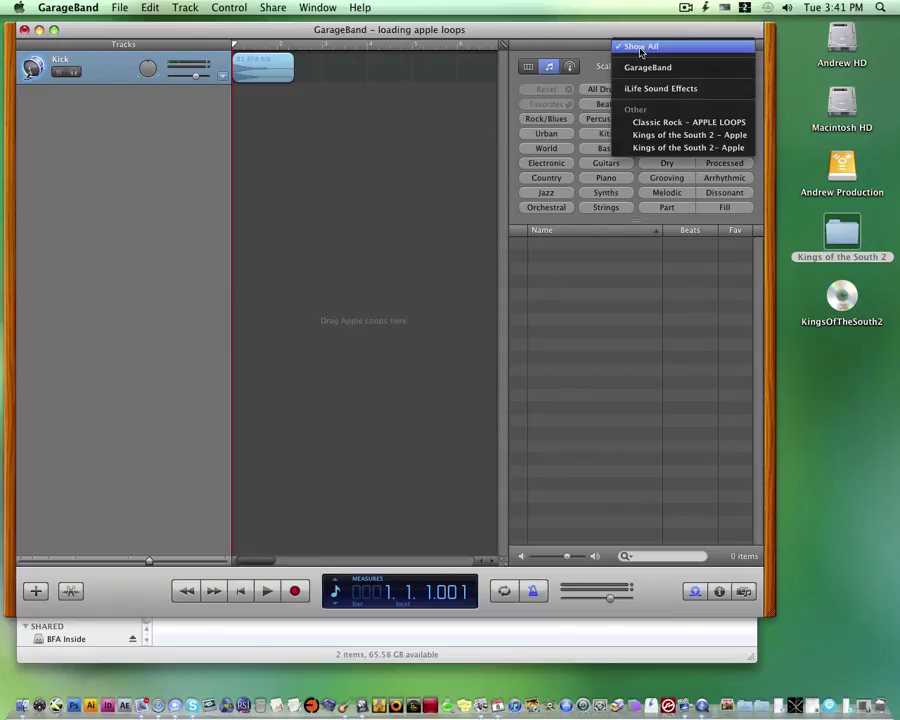
click(655, 134)
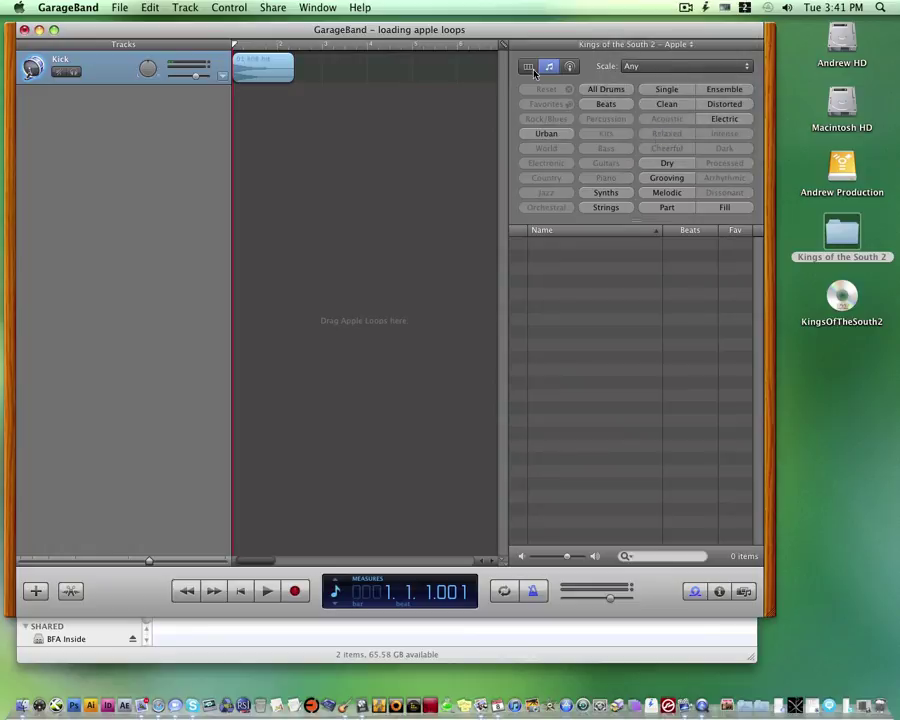